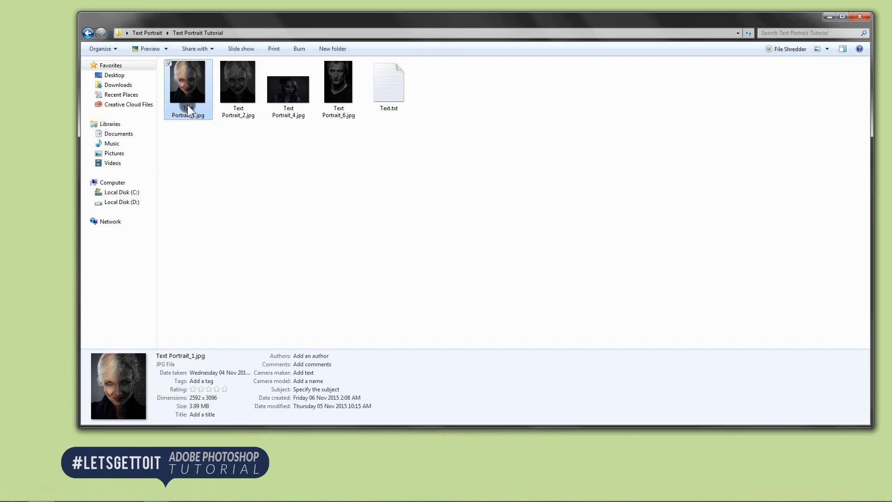
Preview the finished text portrait images in the Text Portrait Tutorial folder, starting with Text Portrait_1.jpg.
{"action": "double_click", "coordinate": [187, 93]}
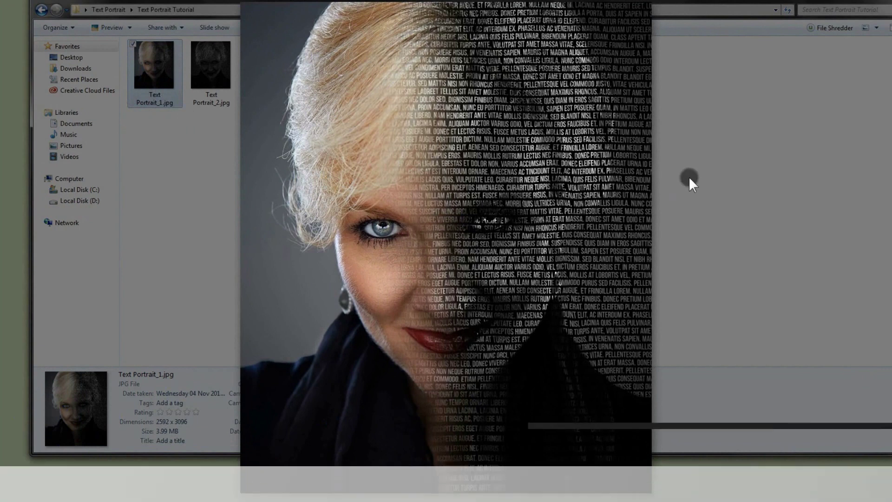
{"action": "key", "text": "Right"}
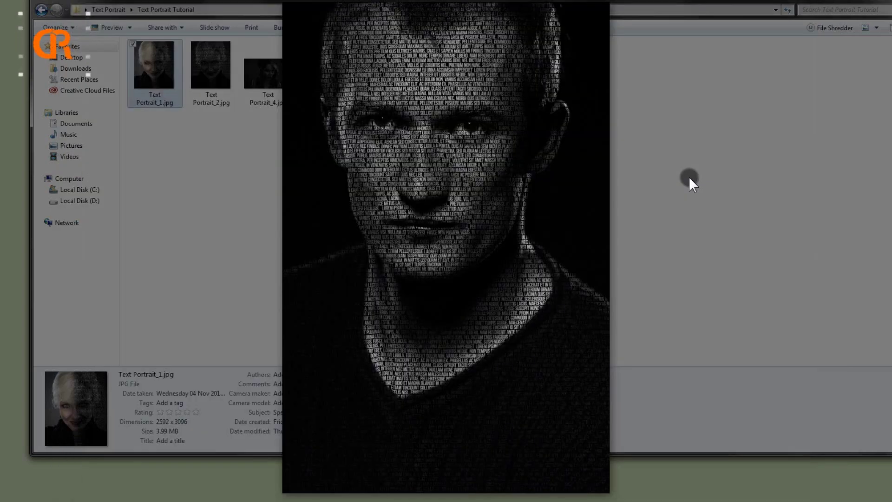
{"action": "left_click", "coordinate": [688, 177]}
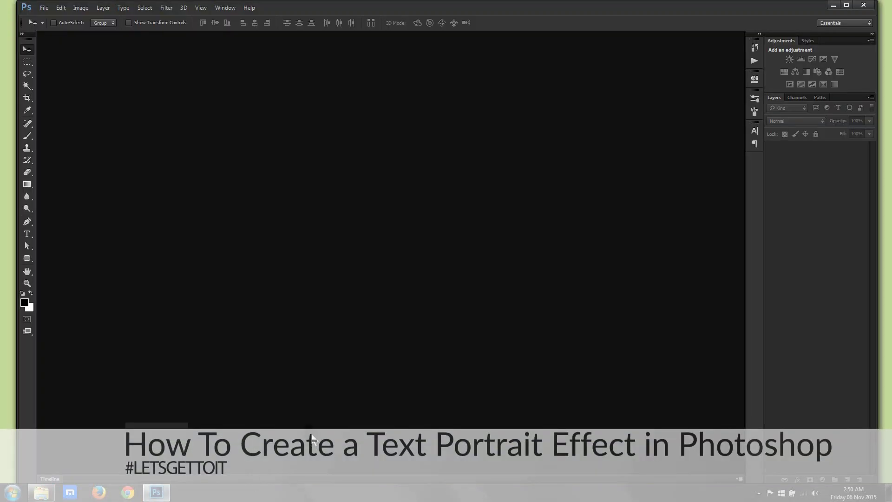
Open woman-659354.jpg from the Text Portrait Tutorial folder in Photoshop and fit it to the screen.
{"action": "left_click", "coordinate": [42, 492]}
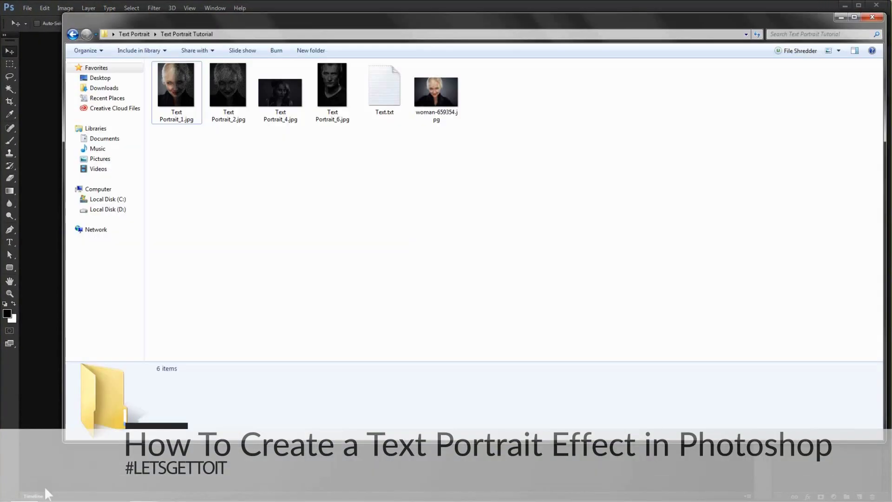
{"action": "left_click_drag", "start_coordinate": [438, 100], "coordinate": [48, 169]}
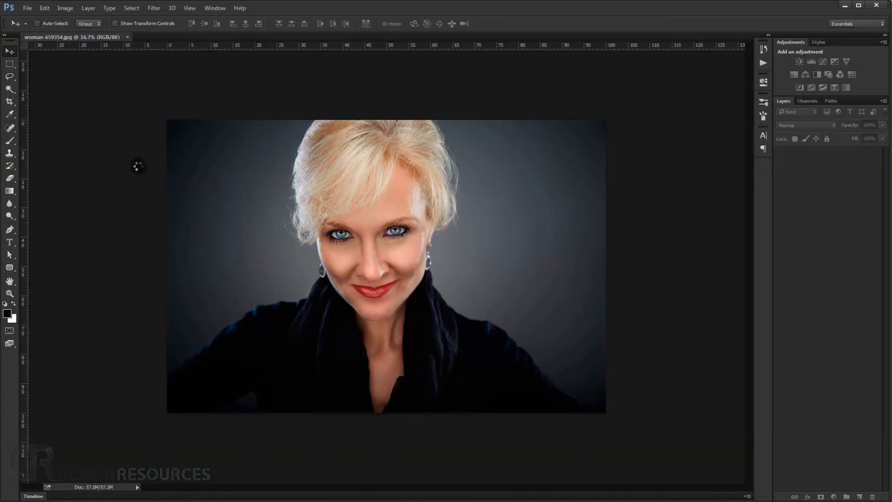
{"action": "key", "text": "ctrl+0"}
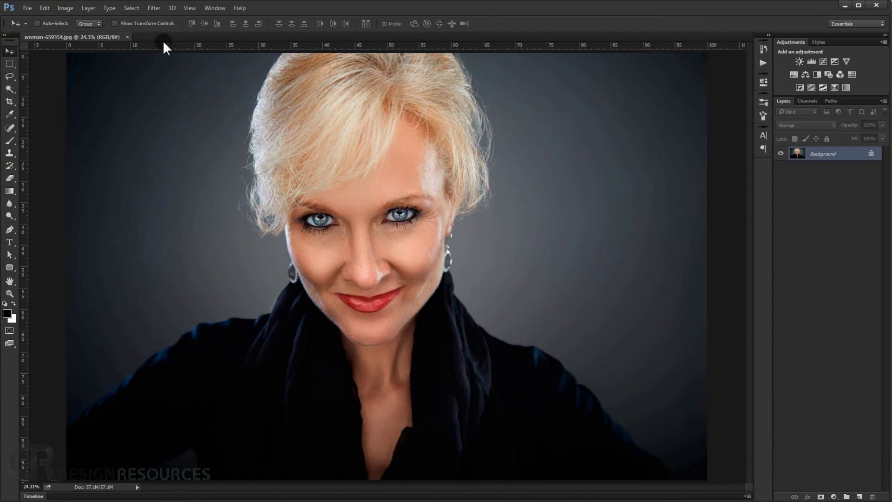
Crop the photo to an upright format around the woman's head and shoulders, trimming both sides and the lower edge.
{"action": "left_click", "coordinate": [10, 101]}
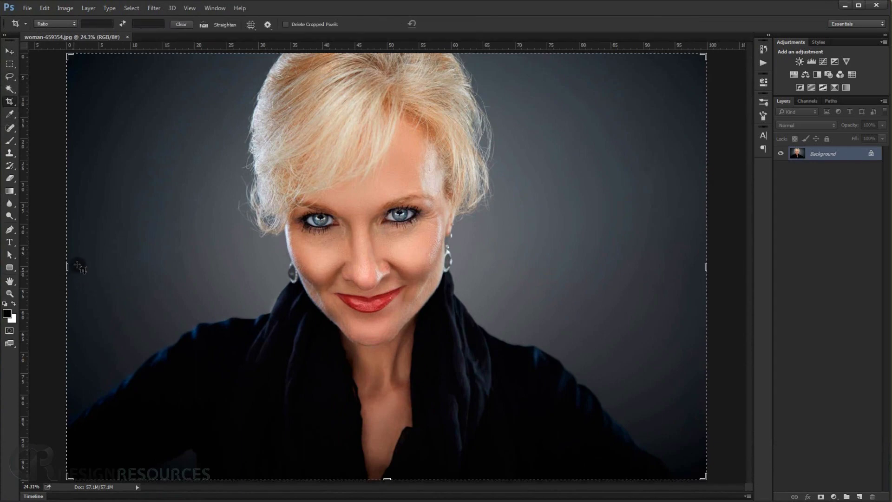
{"action": "left_click_drag", "start_coordinate": [67, 270], "coordinate": [139, 274]}
{"action": "left_click_drag", "start_coordinate": [629, 279], "coordinate": [533, 269]}
{"action": "left_click_drag", "start_coordinate": [398, 486], "coordinate": [394, 466]}
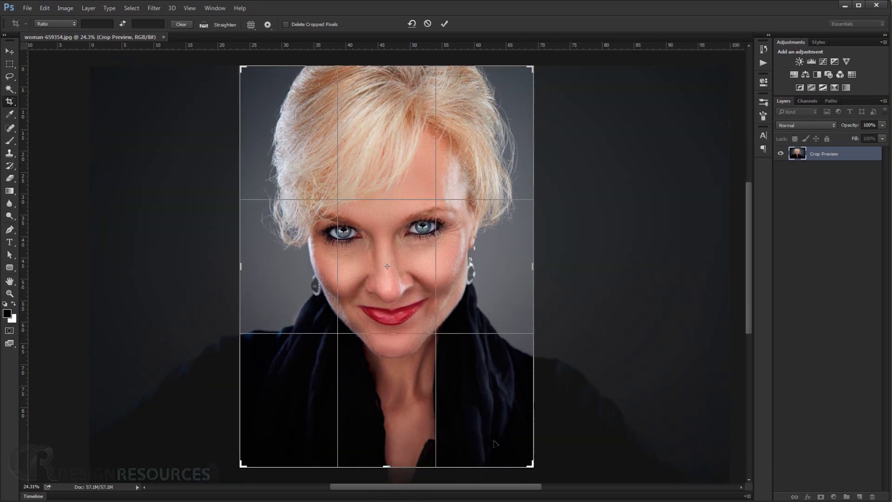
{"action": "key", "text": "Return"}
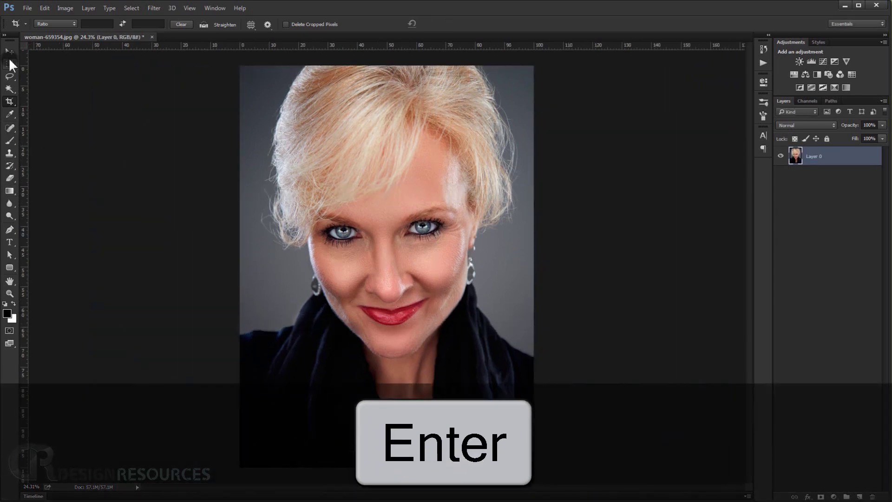
{"action": "left_click", "coordinate": [9, 51]}
{"action": "key", "text": "ctrl+0"}
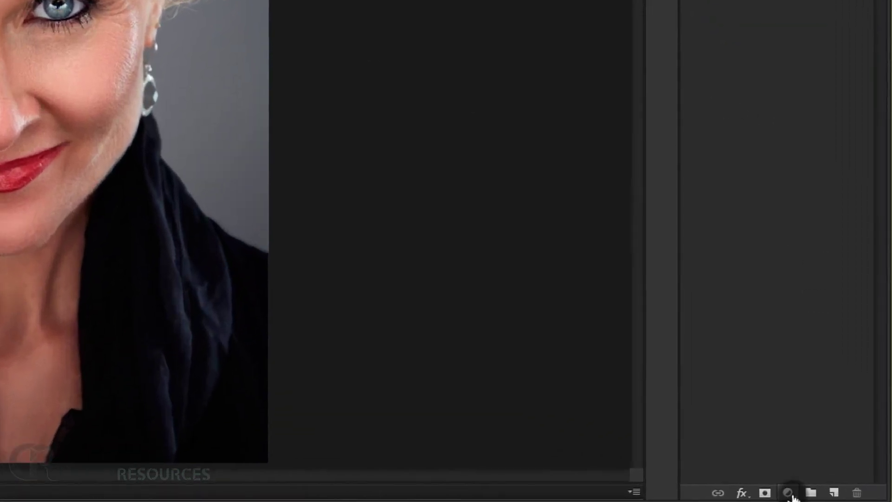
Add a Black & White adjustment layer above the photo and set its Reds to -100.
{"action": "left_click", "coordinate": [790, 493]}
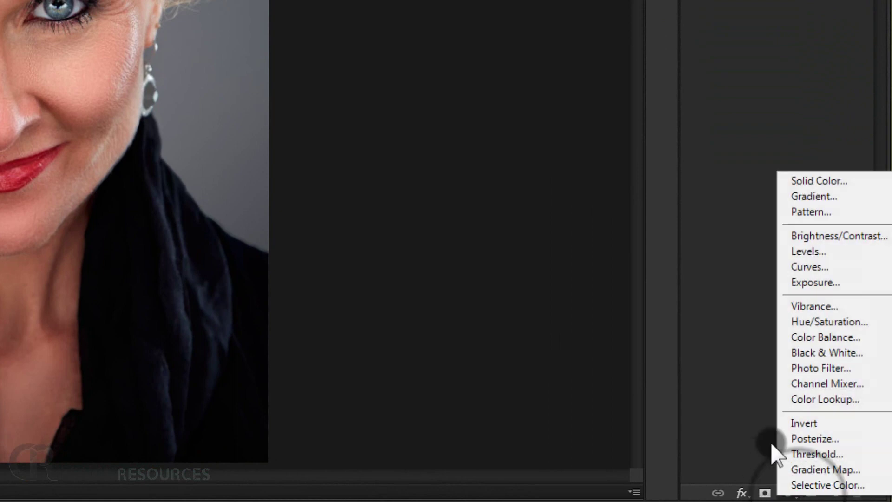
{"action": "left_click", "coordinate": [853, 352]}
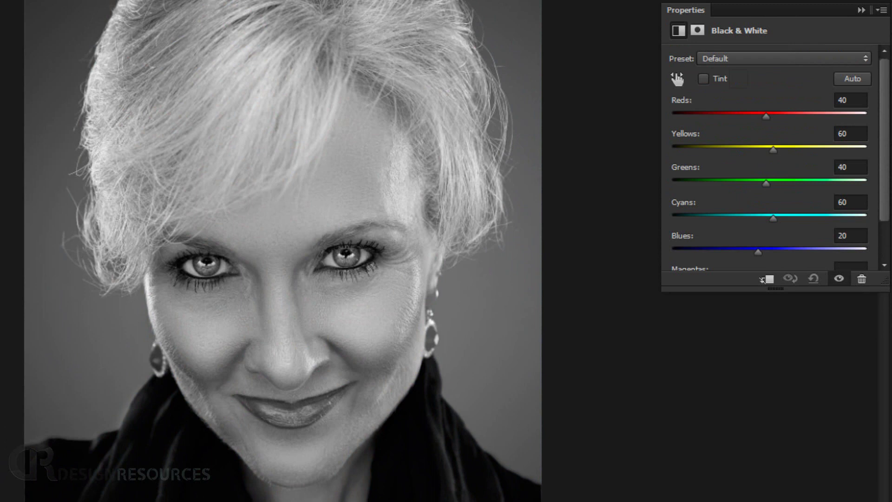
{"action": "left_click", "coordinate": [768, 115]}
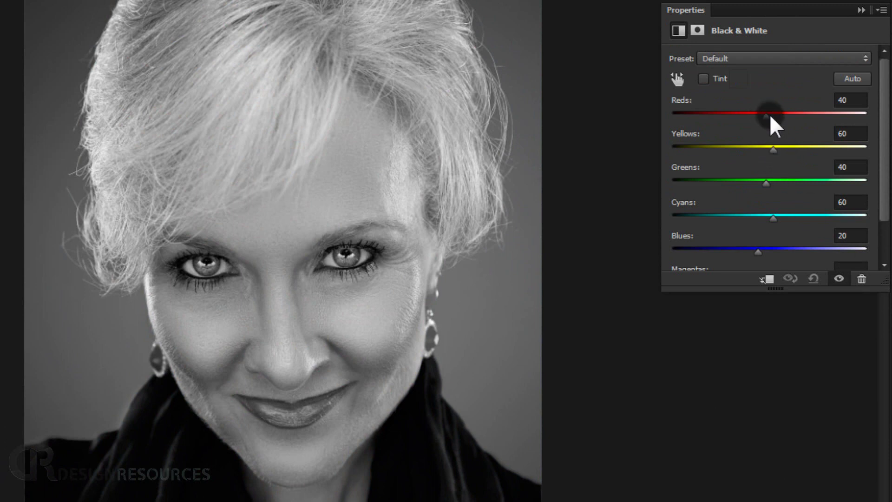
{"action": "left_click_drag", "start_coordinate": [770, 116], "coordinate": [711, 118]}
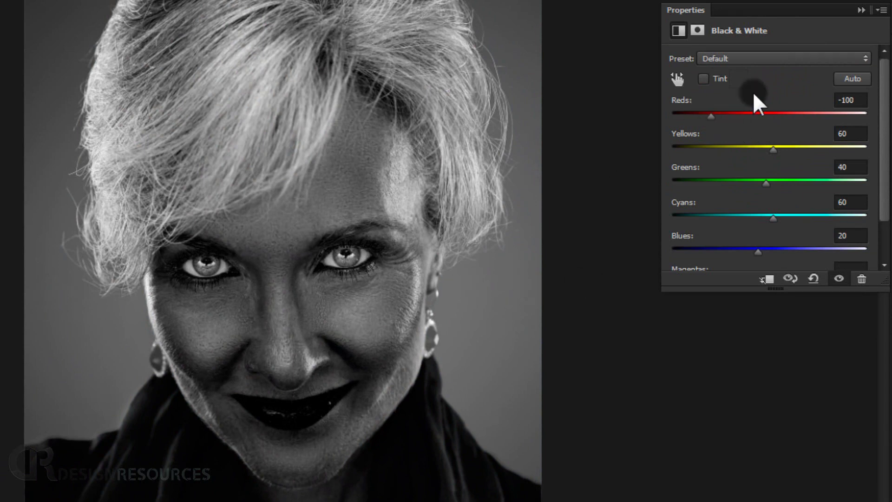
{"action": "left_click", "coordinate": [861, 10]}
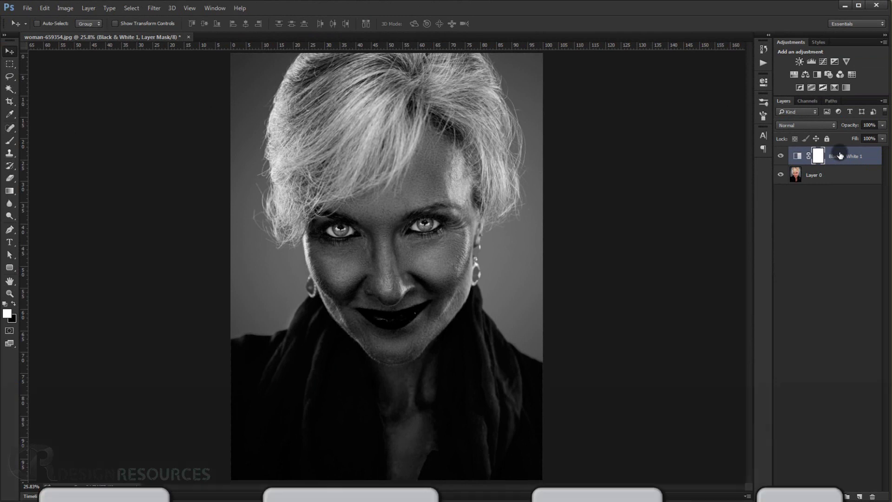
Stamp all visible layers into a new merged layer and apply a Gaussian Blur with a 15-pixel radius to it.
{"action": "key", "text": "ctrl+shift+alt+e"}
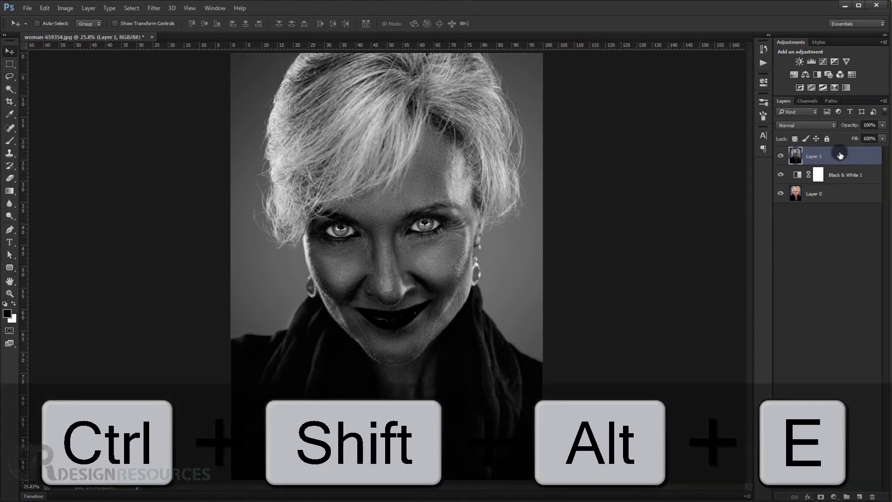
{"action": "left_click_drag", "start_coordinate": [843, 156], "coordinate": [817, 165]}
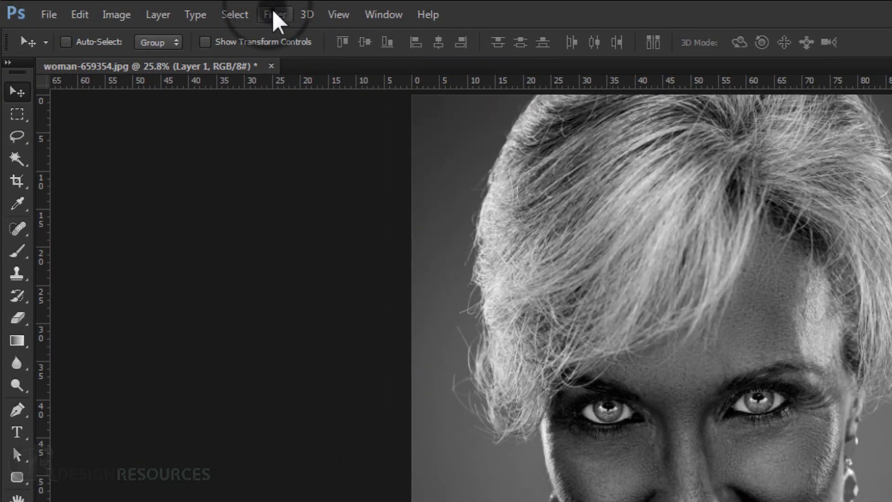
{"action": "left_click", "coordinate": [154, 8]}
{"action": "mouse_move", "coordinate": [336, 186]}
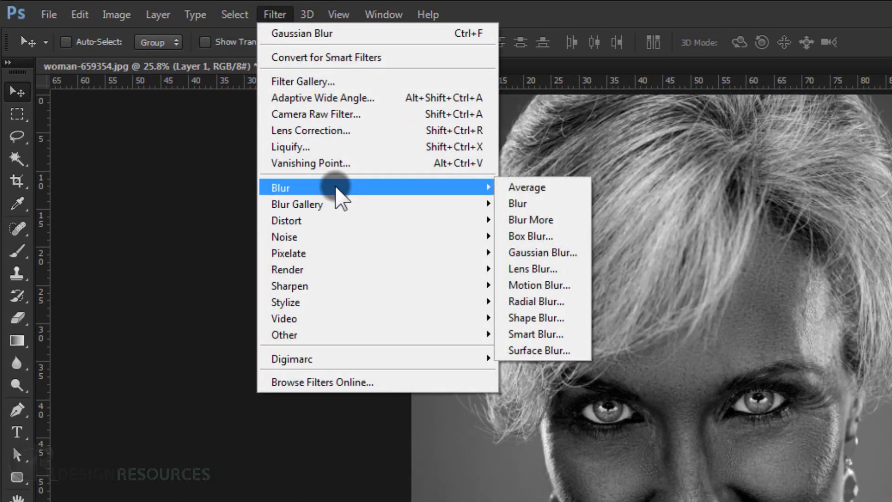
{"action": "left_click", "coordinate": [542, 255]}
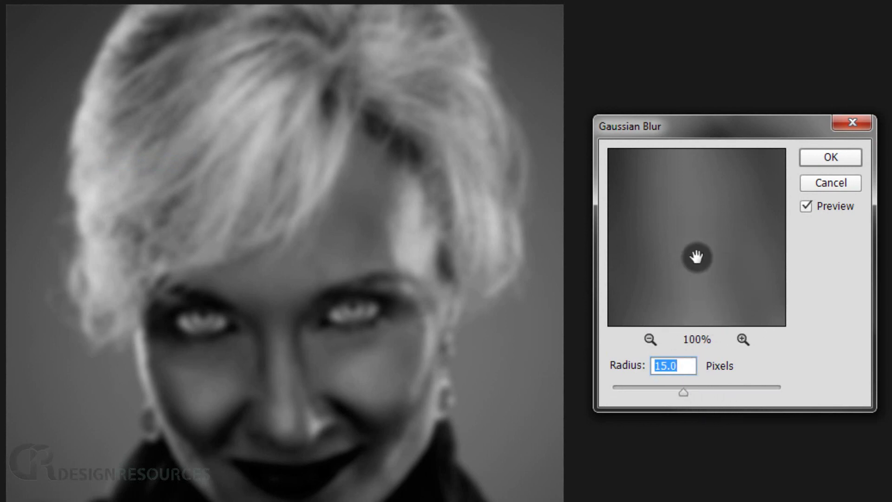
{"action": "left_click", "coordinate": [840, 157]}
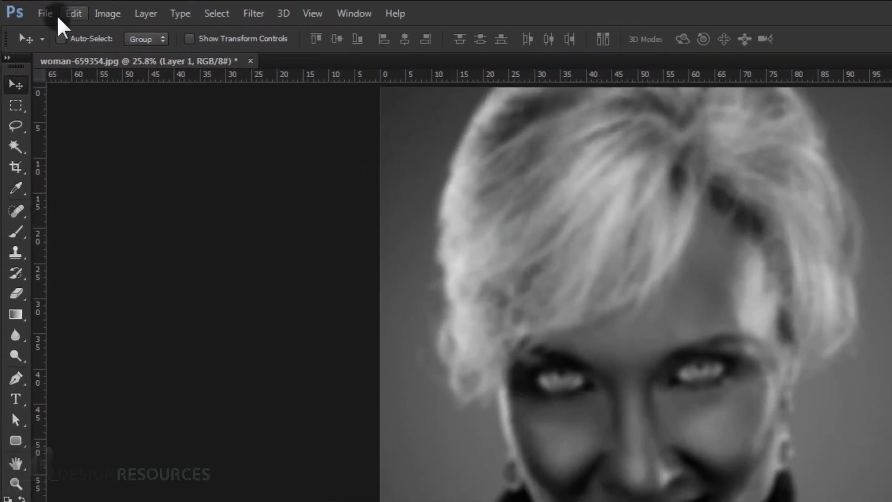
Save the document as woman-659354_Displace.psd in Photoshop format, then delete the blurred merged layer.
{"action": "left_click", "coordinate": [40, 12]}
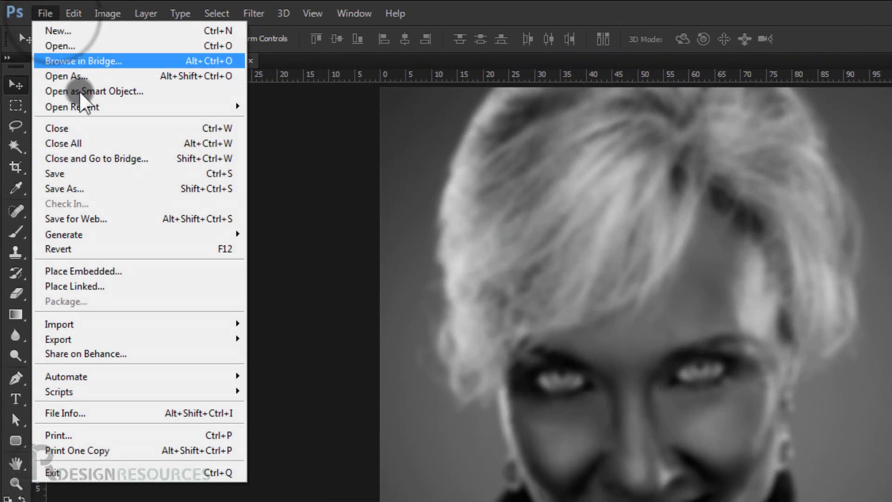
{"action": "left_click", "coordinate": [86, 167]}
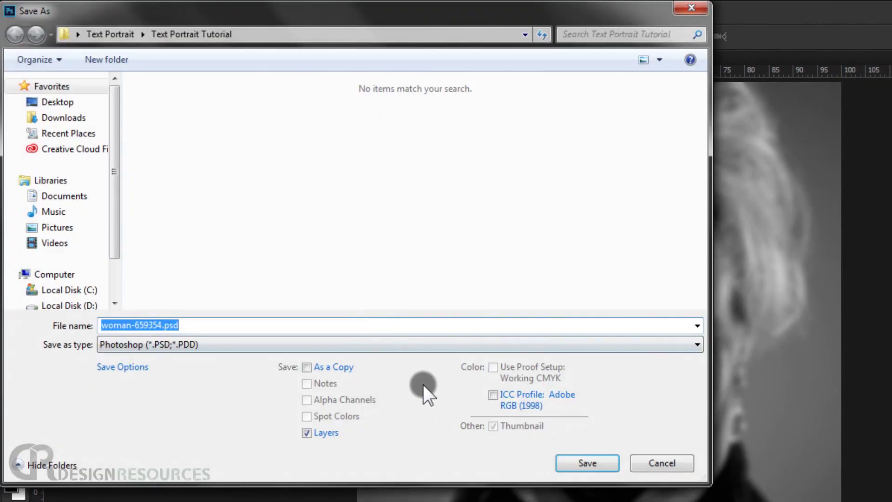
{"action": "left_click", "coordinate": [160, 325]}
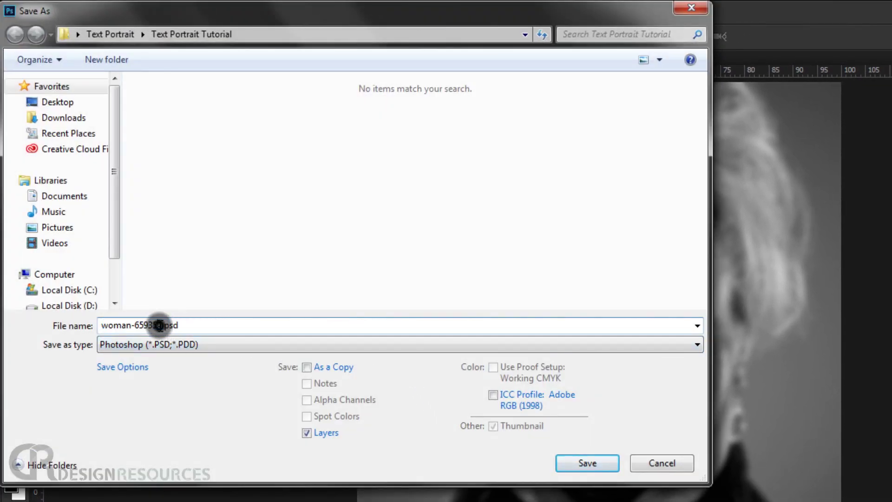
{"action": "double_click", "coordinate": [160, 325]}
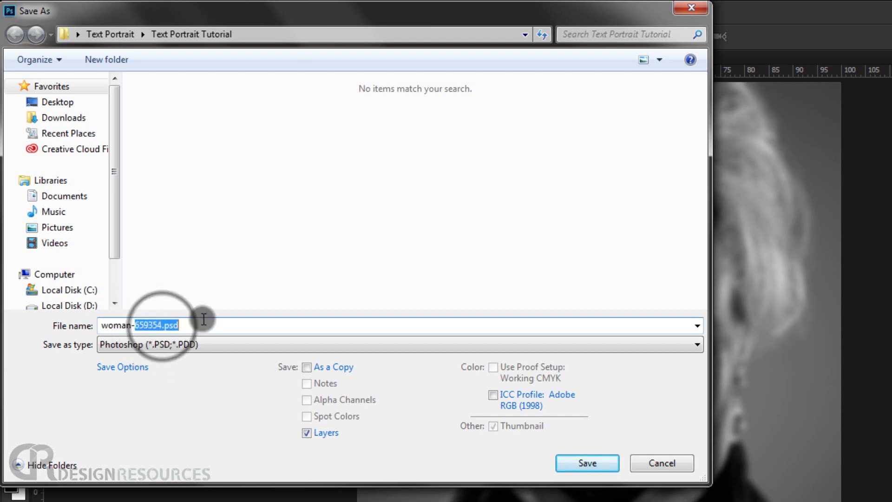
{"action": "left_click", "coordinate": [161, 325]}
{"action": "type", "text": "_D"}
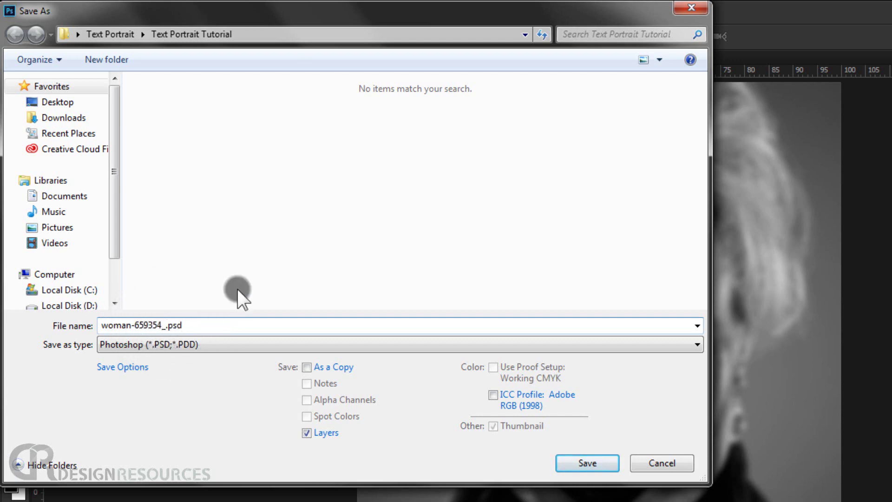
{"action": "type", "text": "isplace"}
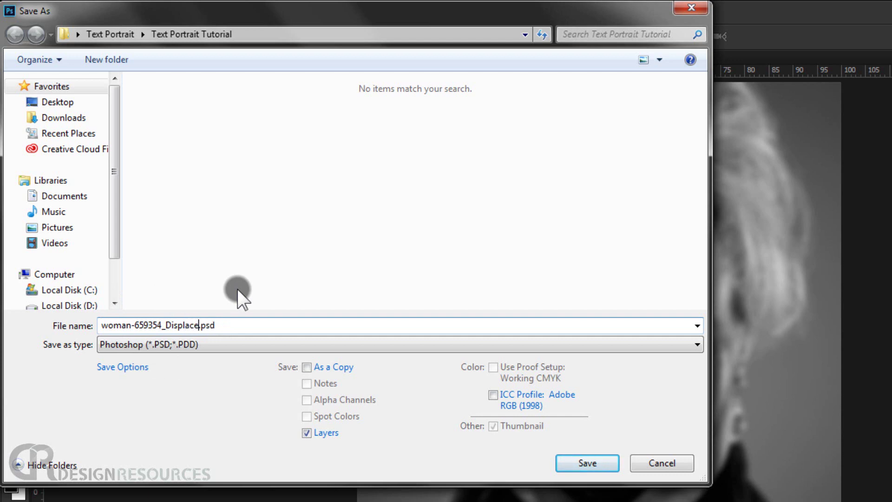
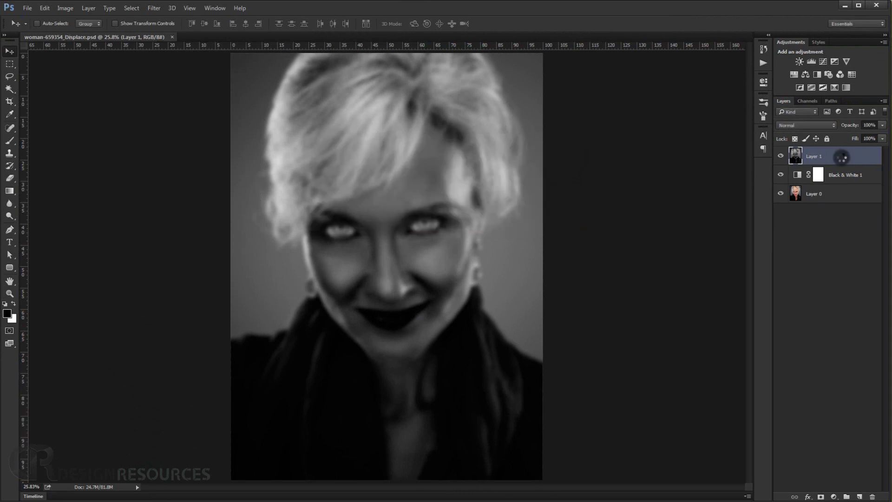
{"action": "key", "text": "Delete"}
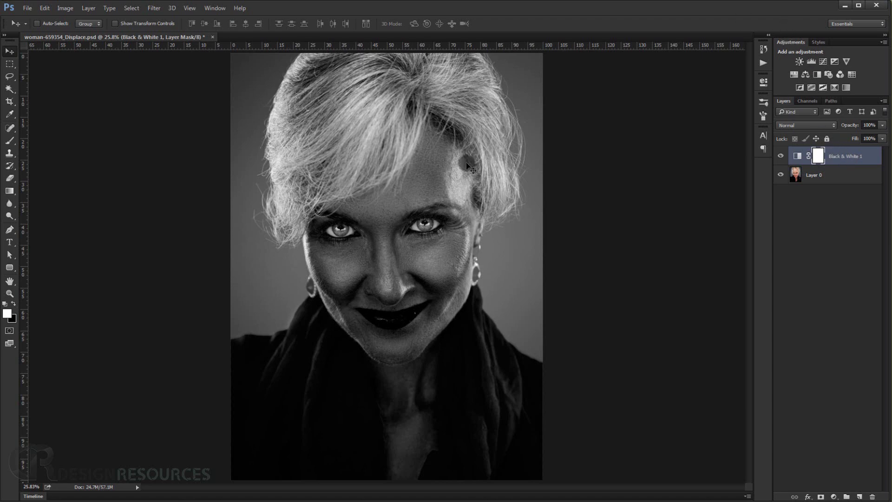
Open Text.txt from the tutorial folder in Notepad, copy its entire text and return to Photoshop.
{"action": "key", "text": "alt+Tab"}
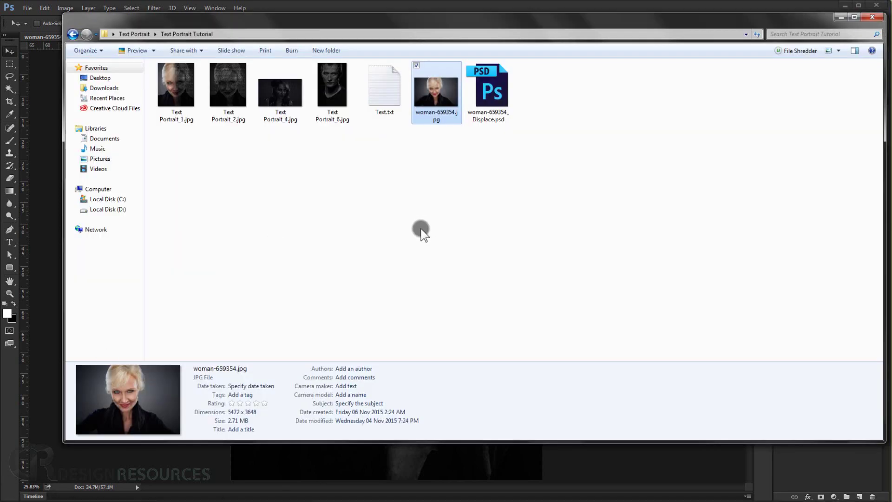
{"action": "left_click", "coordinate": [379, 106]}
{"action": "double_click", "coordinate": [379, 106]}
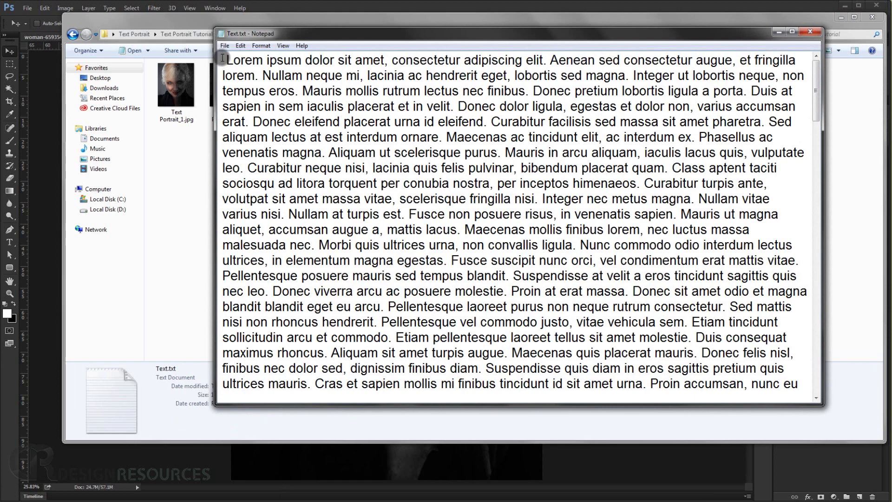
{"action": "left_click_drag", "start_coordinate": [222, 58], "coordinate": [813, 404]}
{"action": "right_click", "coordinate": [537, 214]}
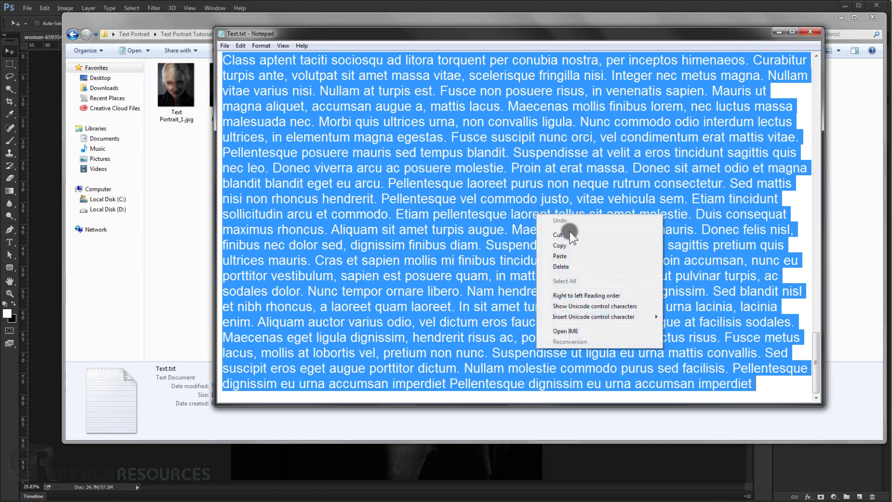
{"action": "left_click", "coordinate": [575, 245]}
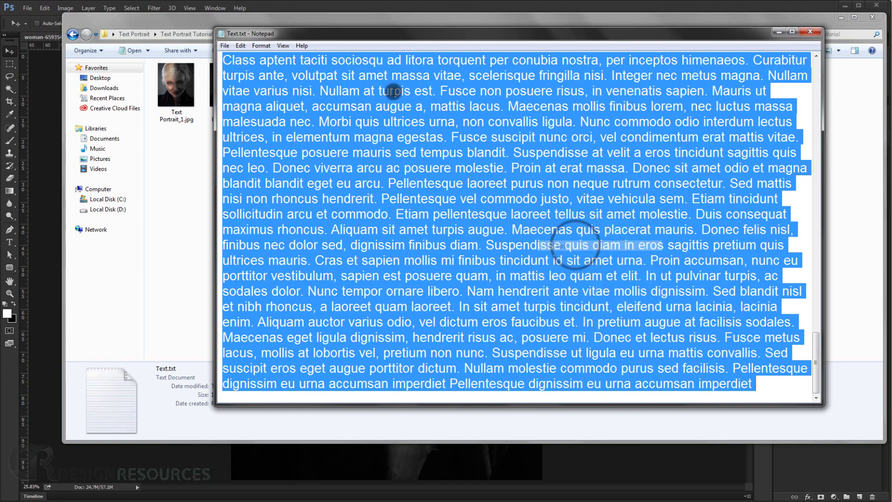
{"action": "left_click", "coordinate": [778, 31]}
{"action": "left_click", "coordinate": [840, 16]}
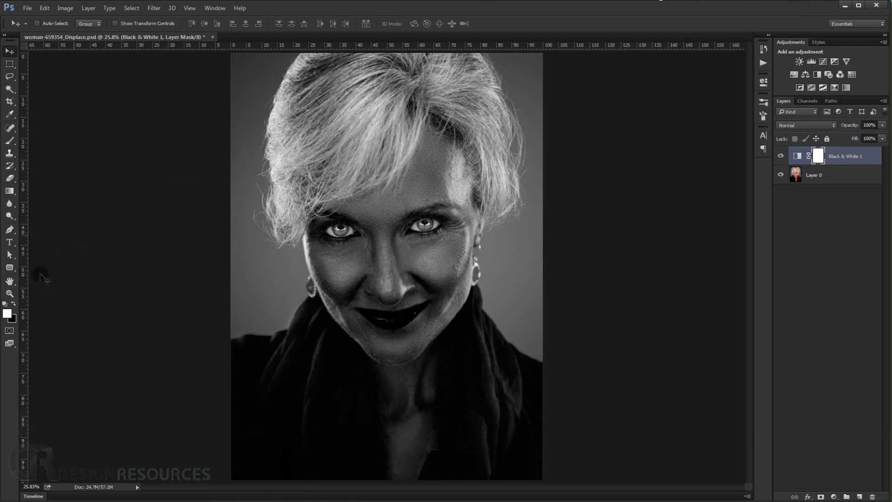
Create a paragraph text box covering the whole photo and extending past its right and bottom edges, and fill it with the copied text.
{"action": "left_click", "coordinate": [12, 243]}
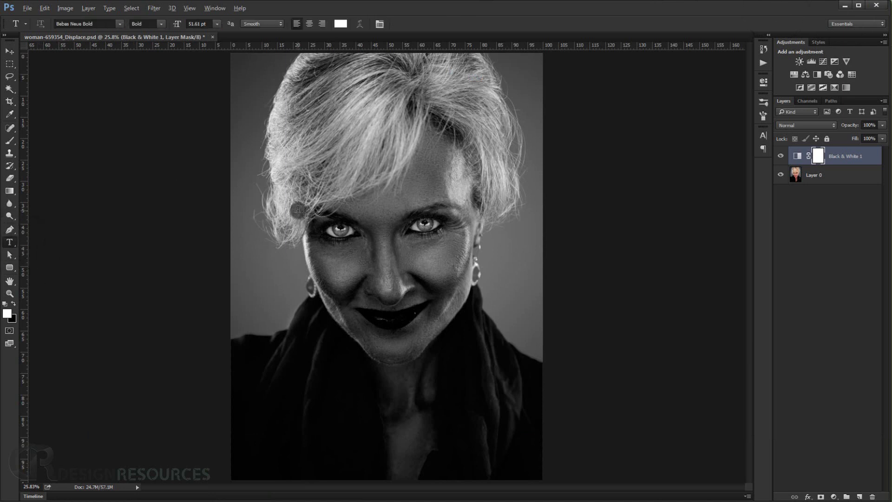
{"action": "scroll", "coordinate": [298, 209], "scroll_direction": "down", "scroll_amount": 1}
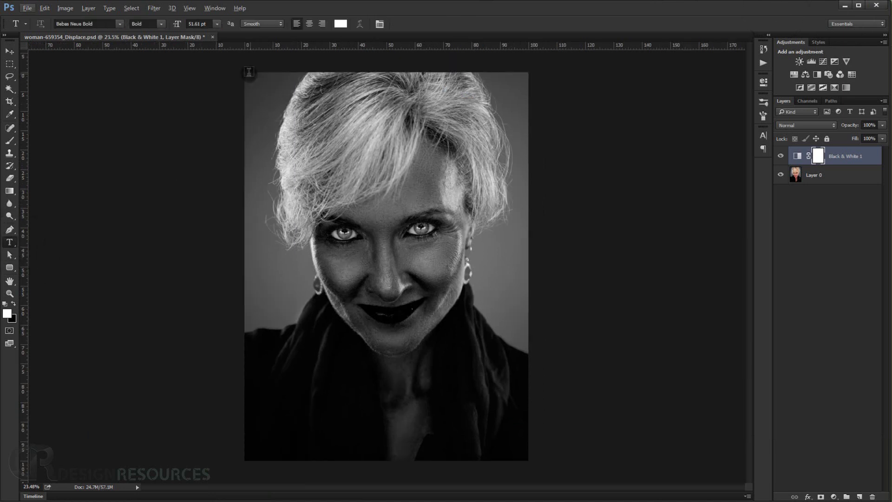
{"action": "left_click_drag", "start_coordinate": [245, 71], "coordinate": [560, 478]}
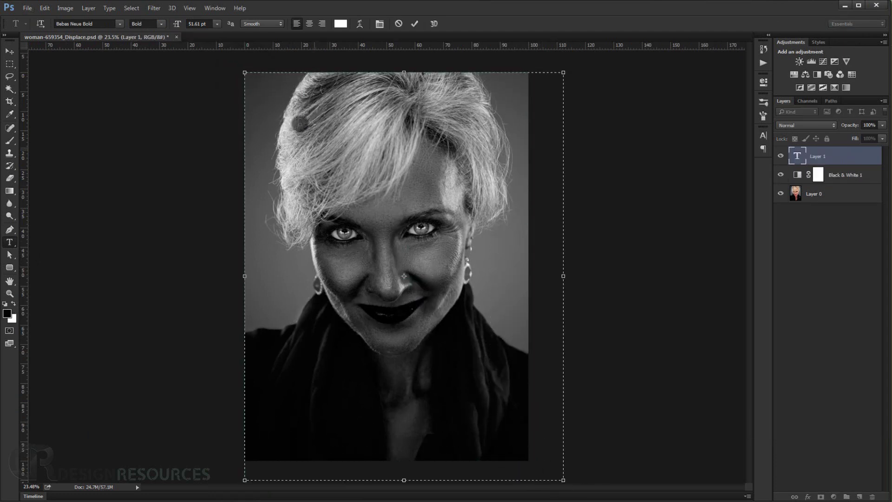
{"action": "right_click", "coordinate": [283, 99]}
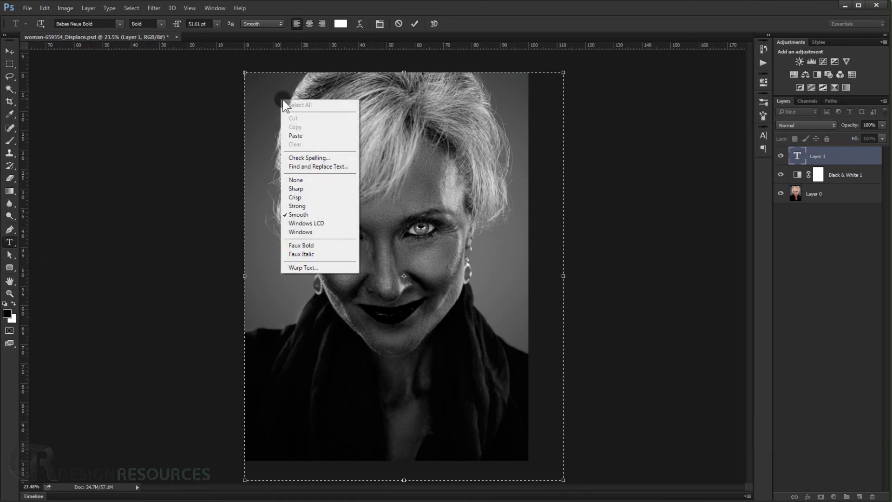
{"action": "left_click", "coordinate": [309, 136]}
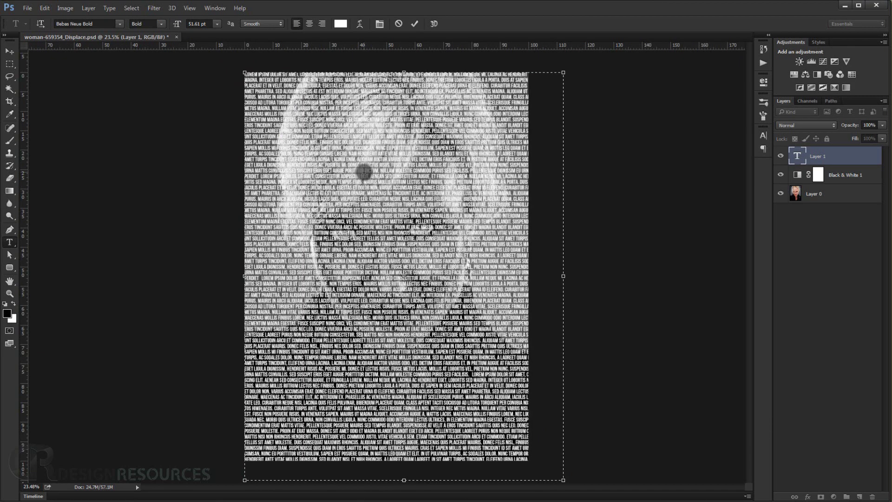
{"action": "left_click", "coordinate": [10, 52]}
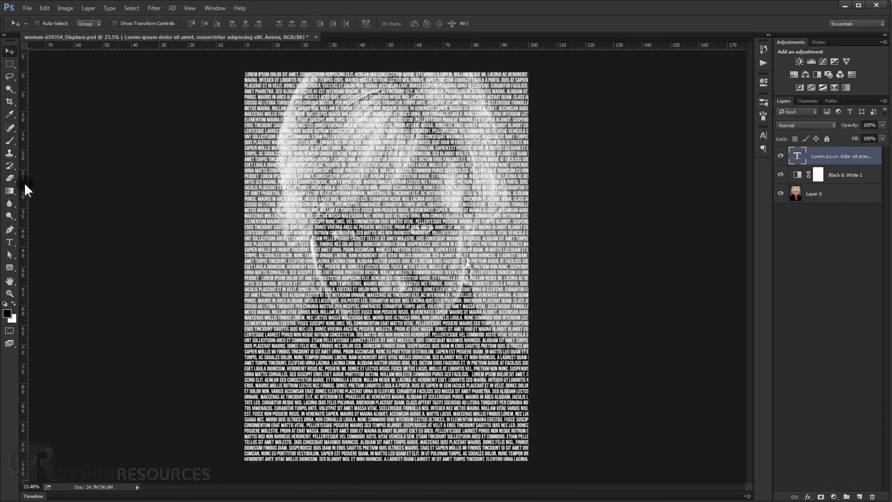
{"action": "double_click", "coordinate": [797, 156]}
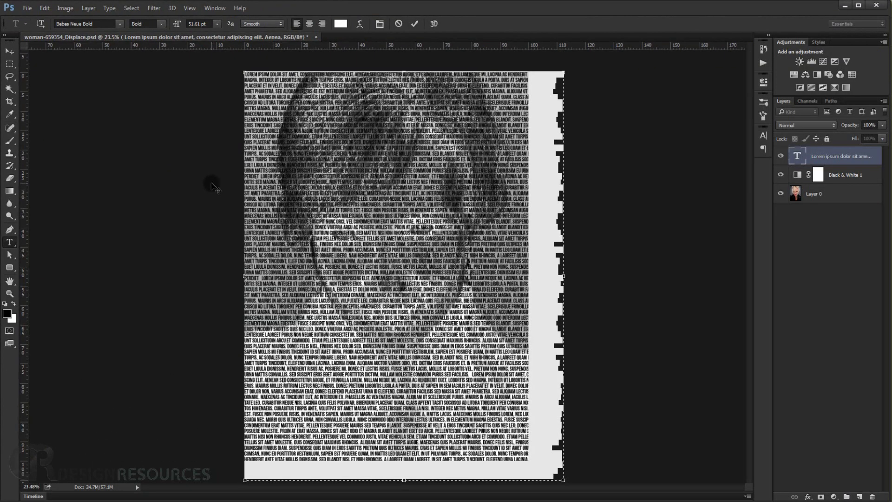
{"action": "left_click", "coordinate": [9, 51]}
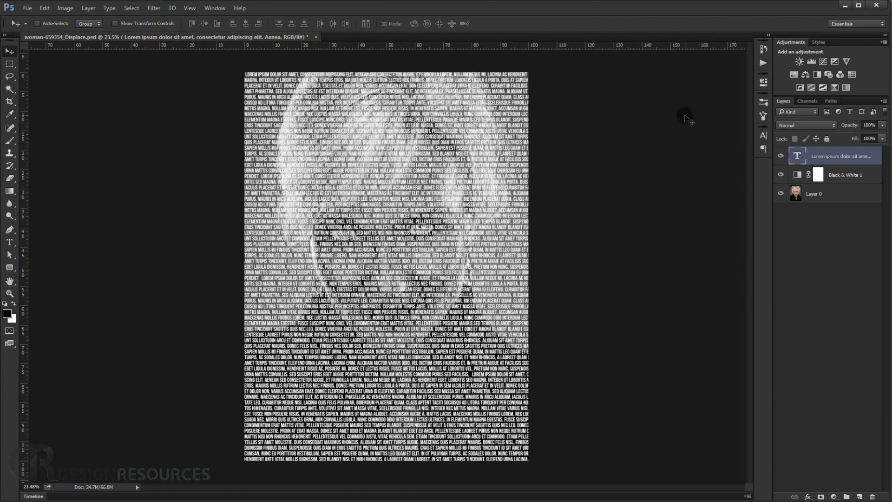
Rasterize the Lorem ipsum text layer.
{"action": "scroll", "coordinate": [682, 116], "scroll_direction": "up", "scroll_amount": 1}
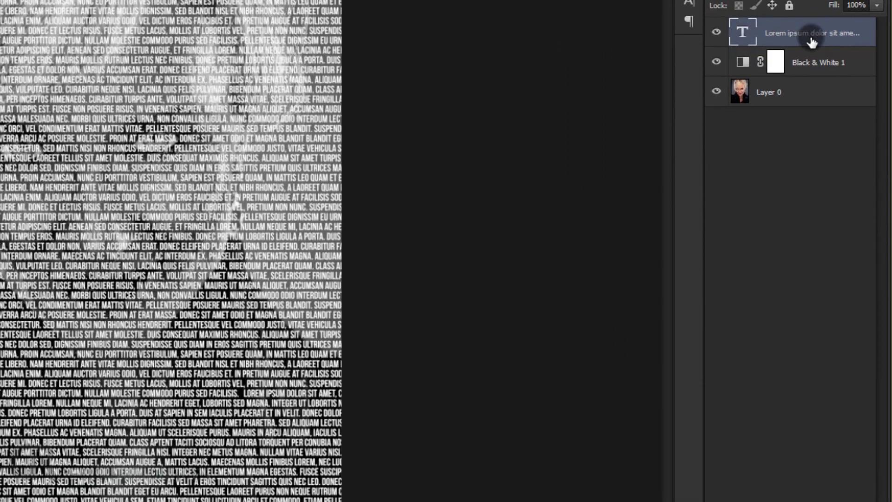
{"action": "right_click", "coordinate": [815, 35]}
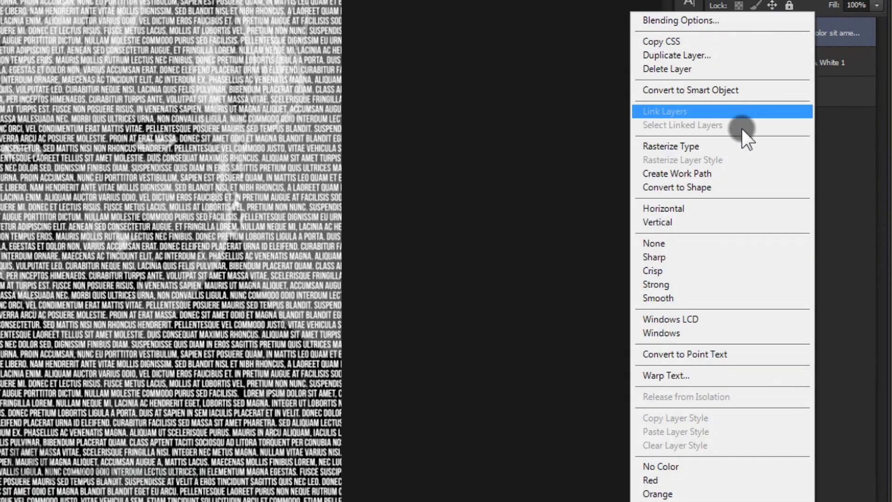
{"action": "left_click", "coordinate": [733, 146]}
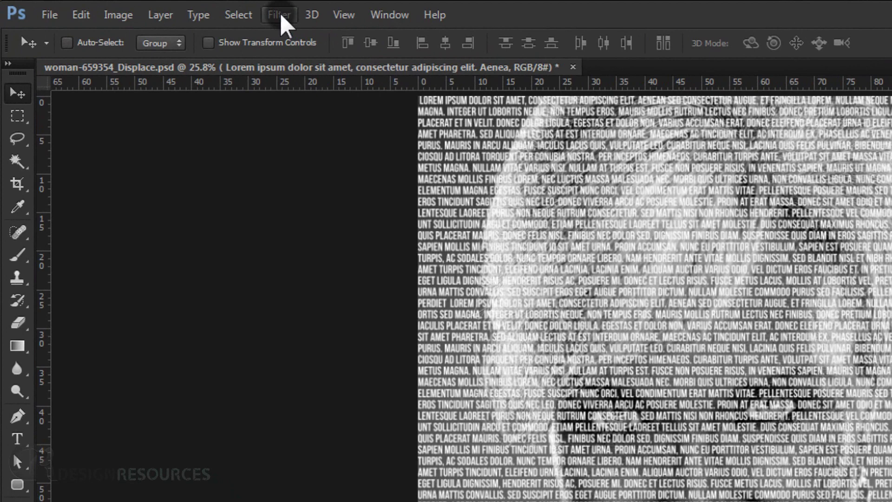
Apply Displace to the text at 10 horizontal and vertical scale, Stretch To Fit and Repeat Edge Pixels, using woman-659354_Displace.psd as the map.
{"action": "left_click", "coordinate": [237, 13]}
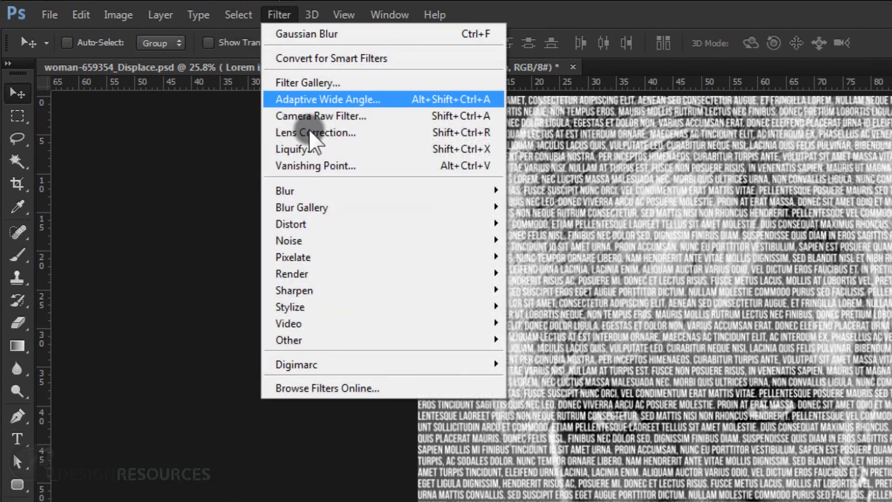
{"action": "mouse_move", "coordinate": [342, 230]}
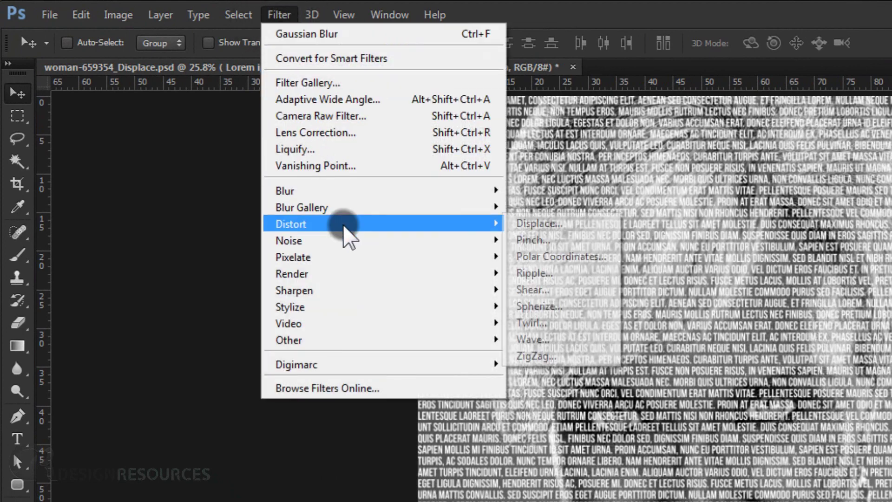
{"action": "left_click", "coordinate": [523, 226]}
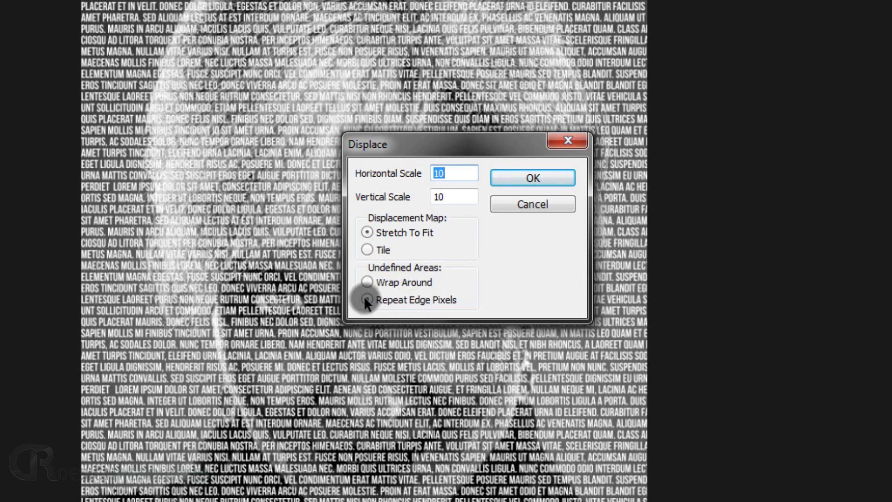
{"action": "left_click", "coordinate": [538, 178]}
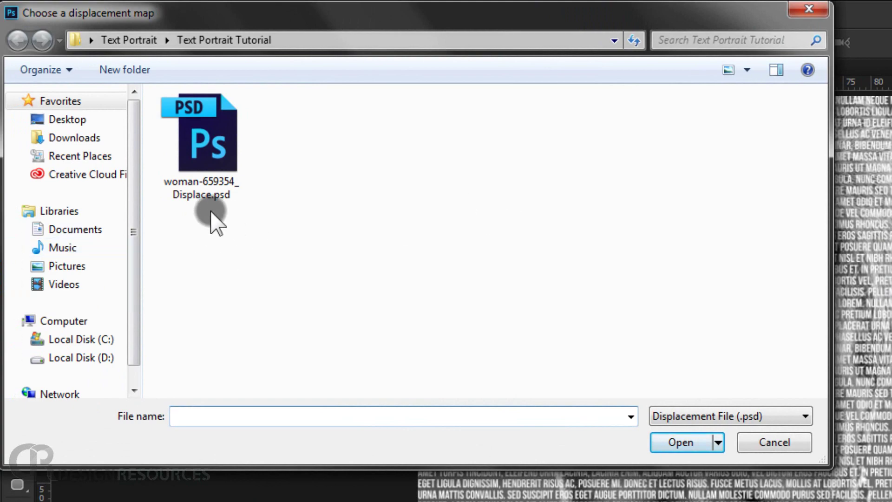
{"action": "left_click", "coordinate": [242, 168]}
{"action": "left_click", "coordinate": [690, 442]}
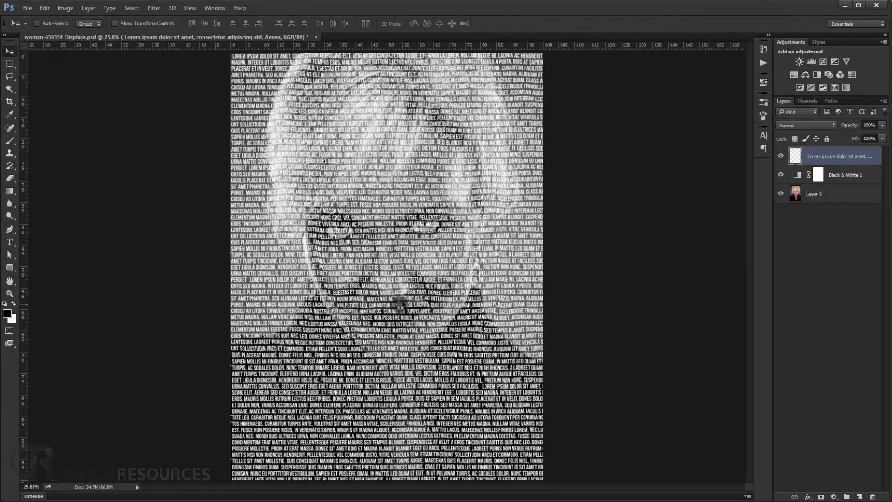
{"action": "scroll", "coordinate": [400, 302], "scroll_direction": "up", "scroll_amount": 2}
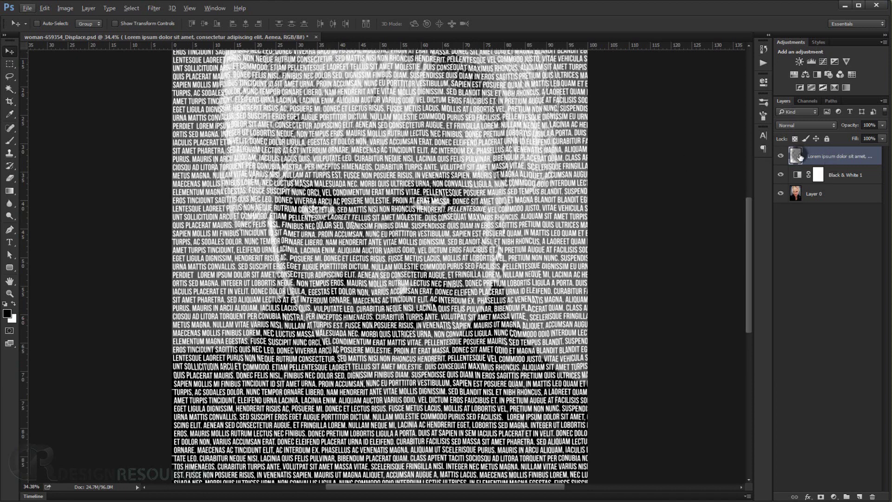
Create a new layer beneath the photo layer and fill it with black.
{"action": "left_click", "coordinate": [825, 195]}
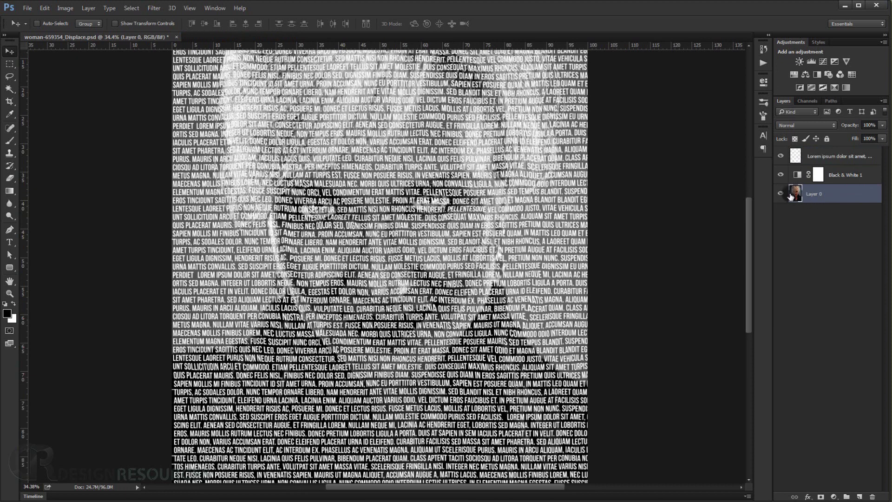
{"action": "key", "text": "ctrl+0"}
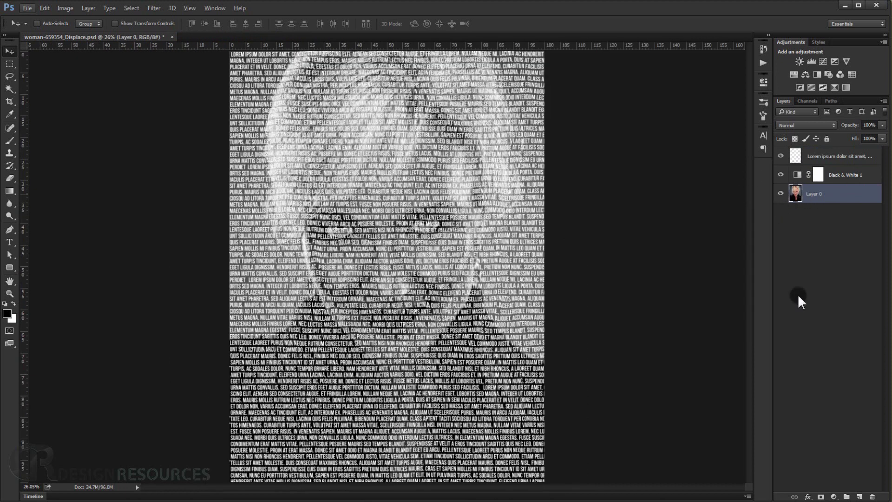
{"action": "left_click", "coordinate": [860, 496], "text": "ctrl"}
{"action": "mouse_move", "coordinate": [818, 217]}
{"action": "left_mouse_down"}
{"action": "mouse_move", "coordinate": [814, 204]}
{"action": "mouse_move", "coordinate": [817, 221]}
{"action": "left_mouse_up"}
{"action": "left_click", "coordinate": [293, 212]}
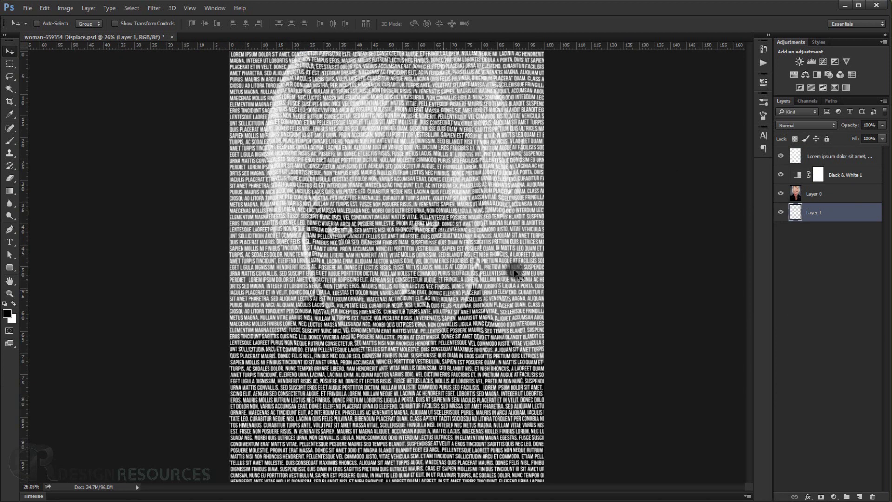
{"action": "key", "text": "alt+BackSpace"}
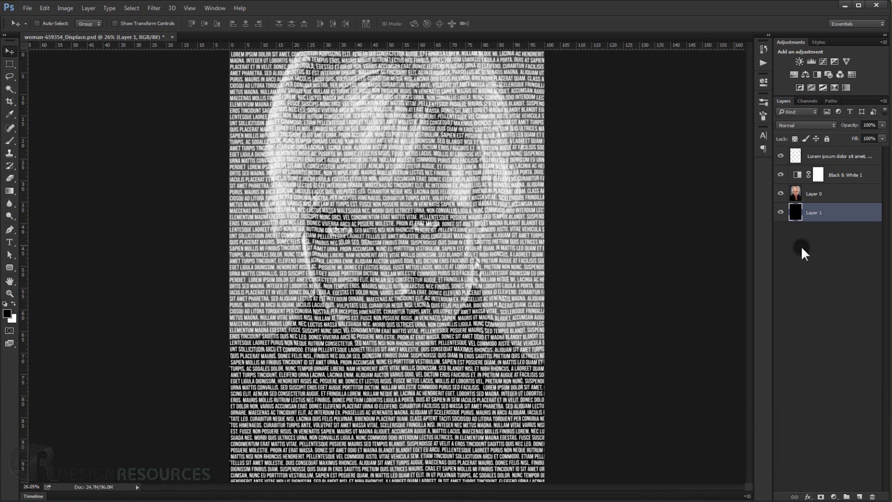
Load the text layer's outline as a selection, hide that layer, and add the selection as a layer mask on the photo layer.
{"action": "left_click", "coordinate": [818, 157]}
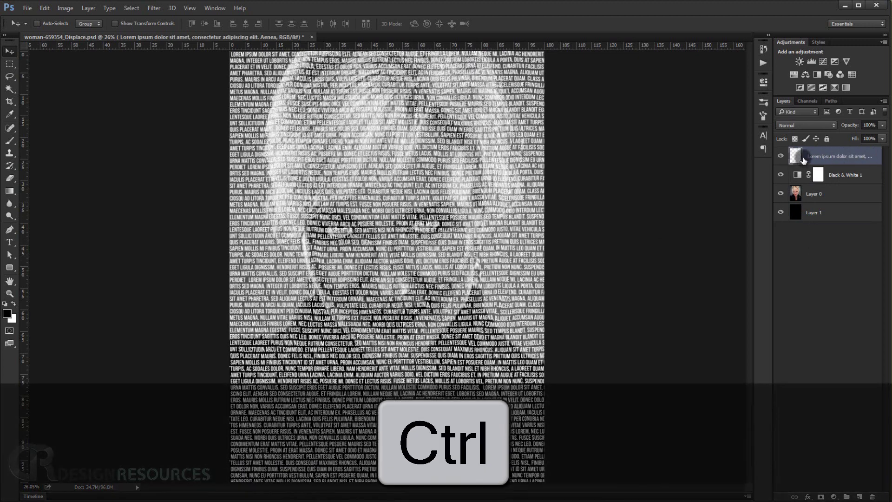
{"action": "left_click", "coordinate": [799, 158], "text": "ctrl"}
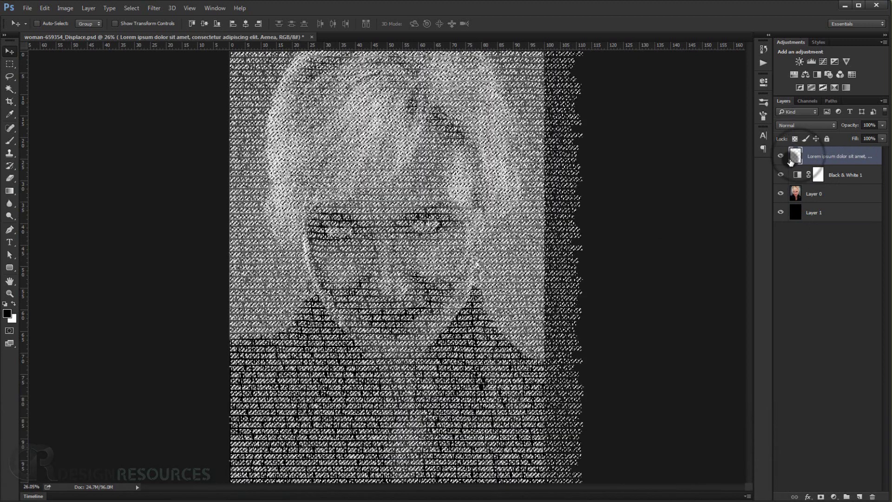
{"action": "left_click", "coordinate": [781, 156]}
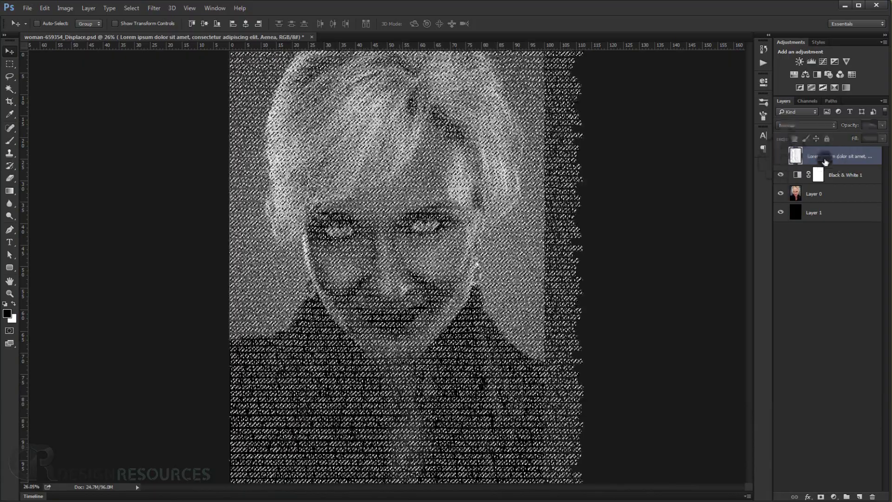
{"action": "left_click", "coordinate": [844, 194]}
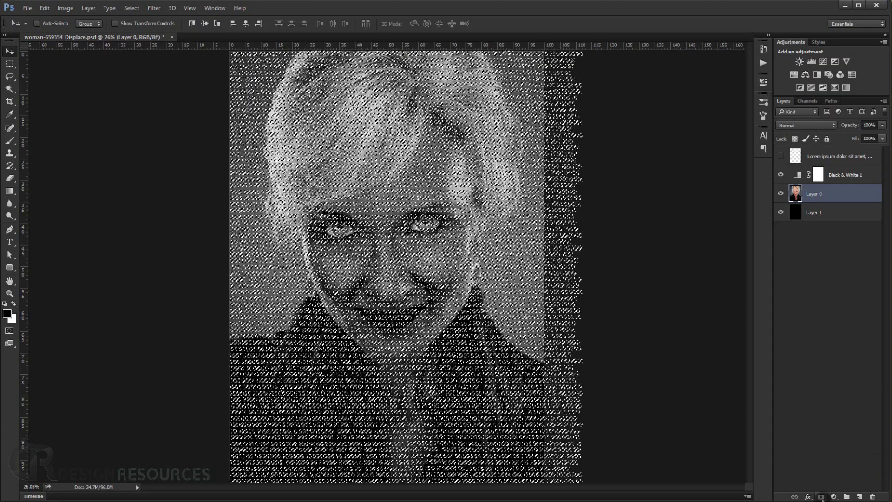
{"action": "left_click", "coordinate": [821, 497]}
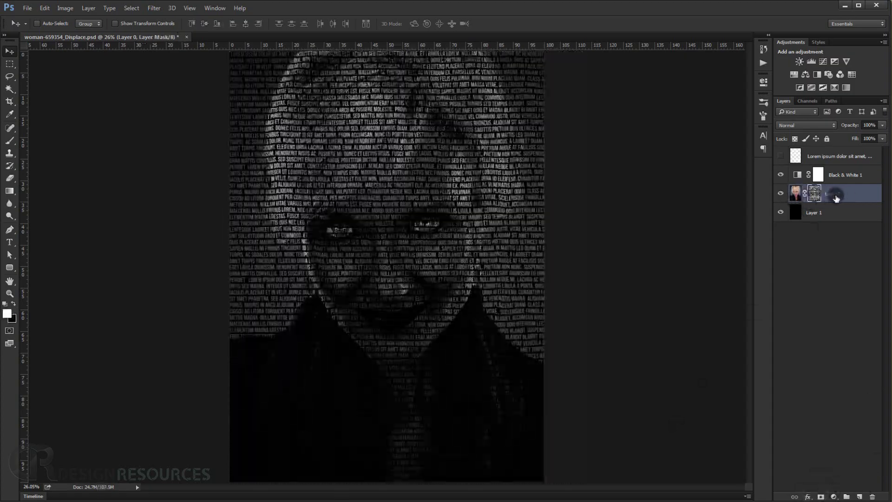
{"action": "left_click", "coordinate": [781, 194]}
{"action": "left_click", "coordinate": [781, 195]}
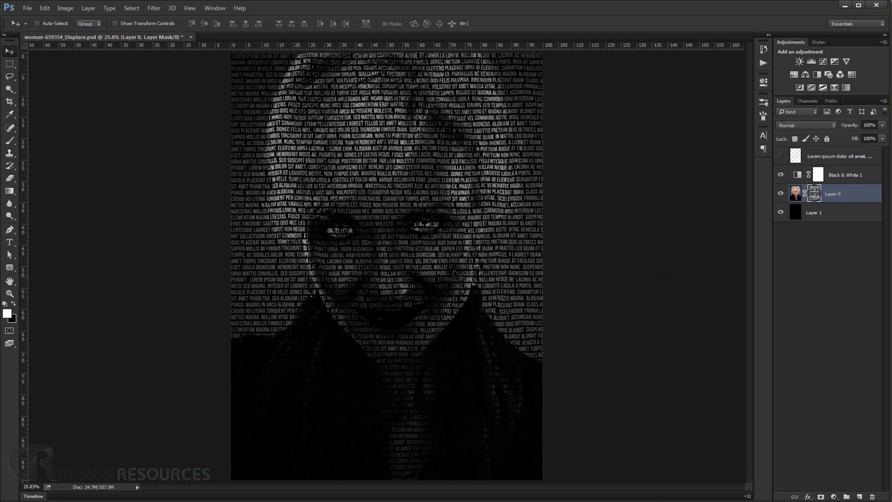
Raise the Reds of the Black & White adjustment layer to about -53.
{"action": "scroll", "coordinate": [249, 201], "scroll_direction": "up", "scroll_amount": 3}
{"action": "scroll", "coordinate": [249, 201], "scroll_direction": "down", "scroll_amount": 2}
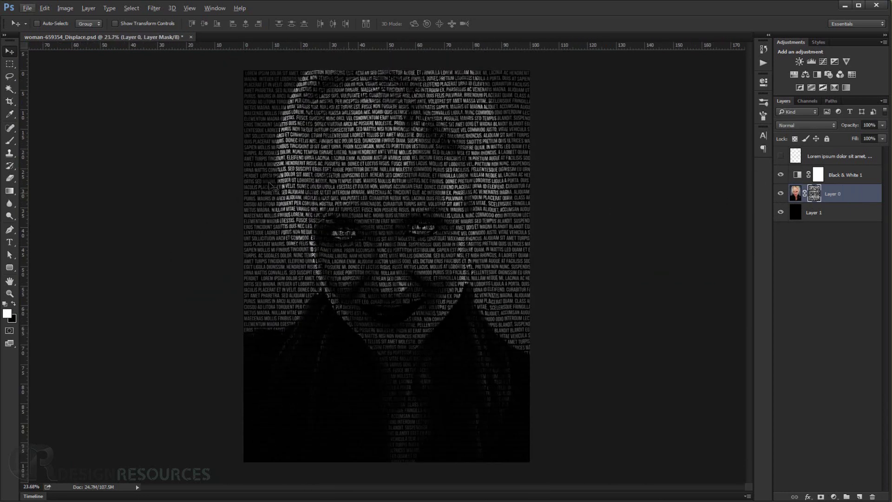
{"action": "scroll", "coordinate": [352, 213], "scroll_direction": "up", "scroll_amount": 1}
{"action": "scroll", "coordinate": [352, 213], "scroll_direction": "down", "scroll_amount": 1}
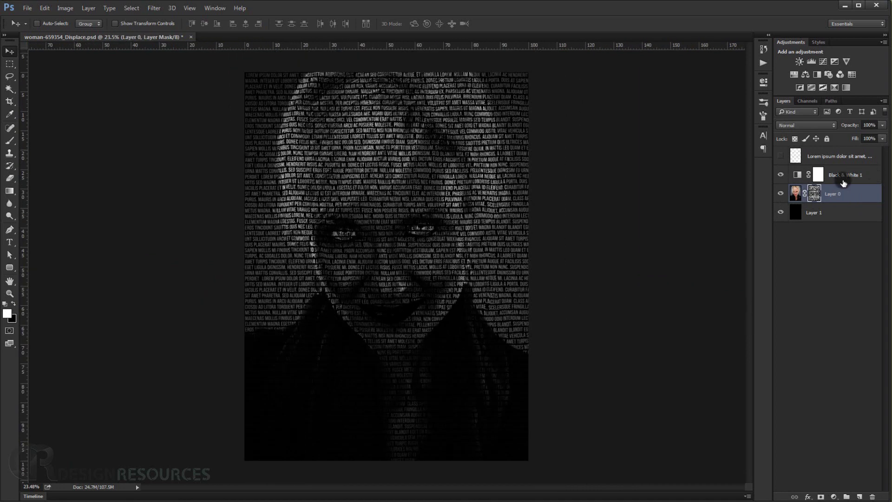
{"action": "left_click", "coordinate": [790, 174]}
{"action": "left_click", "coordinate": [793, 177]}
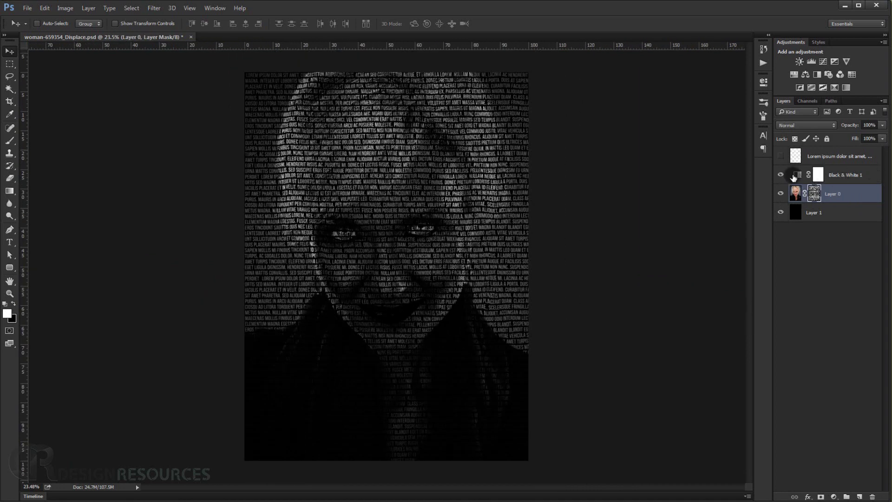
{"action": "left_click", "coordinate": [796, 176]}
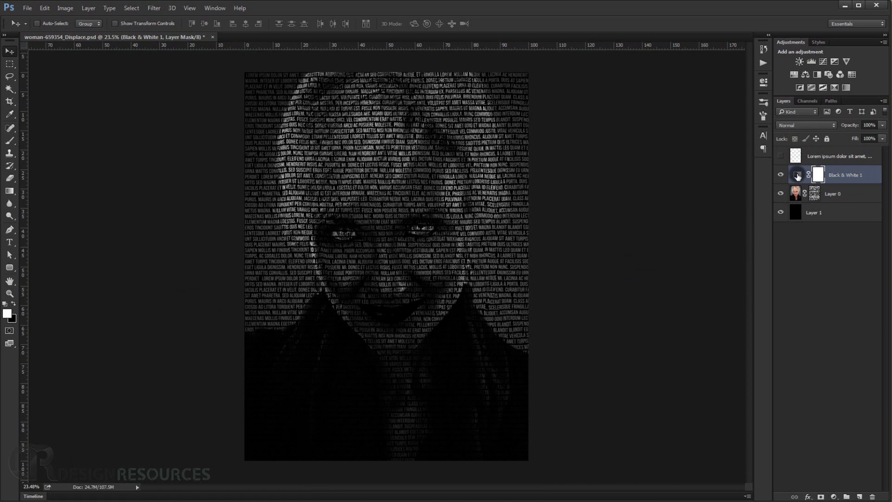
{"action": "double_click", "coordinate": [797, 176]}
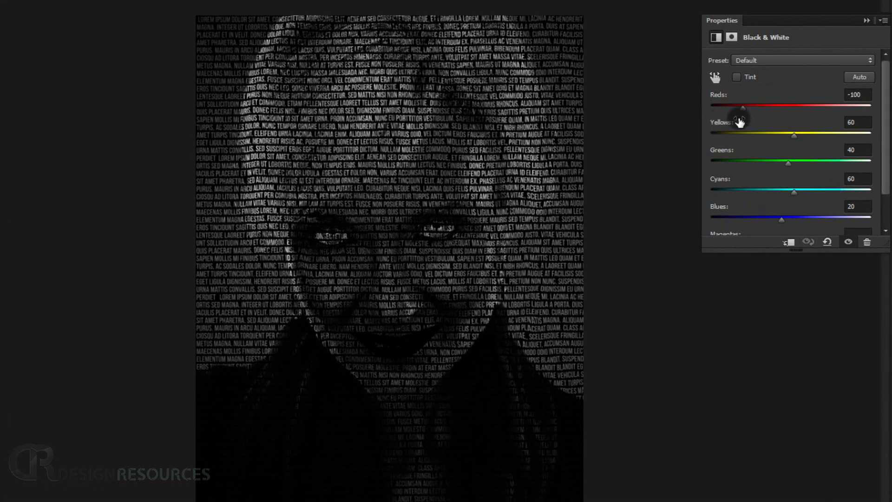
{"action": "left_click_drag", "start_coordinate": [742, 104], "coordinate": [760, 113]}
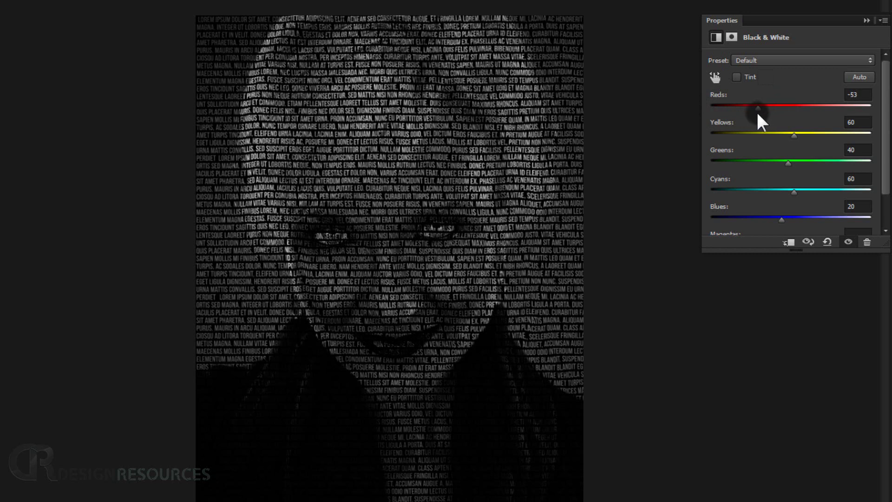
{"action": "left_click_drag", "start_coordinate": [755, 115], "coordinate": [754, 110]}
{"action": "left_click", "coordinate": [866, 20]}
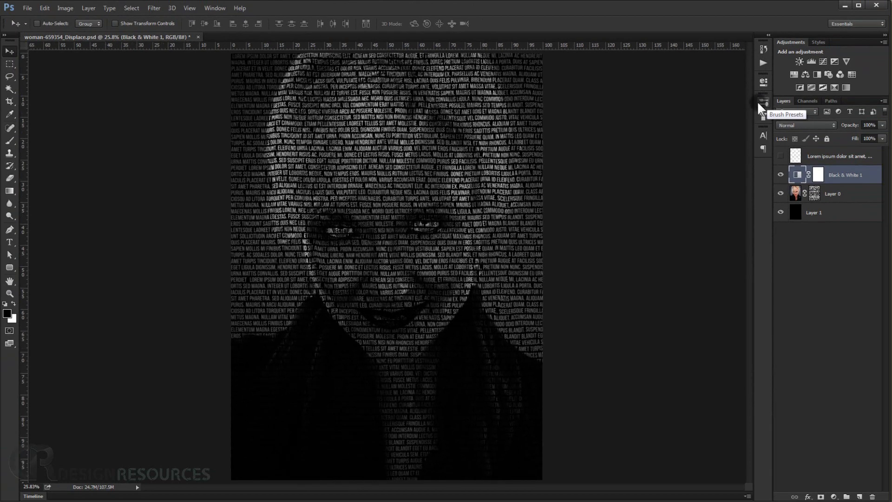
Hide the interface panels and fit the whole portrait on screen to review it.
{"action": "key", "text": "Tab"}
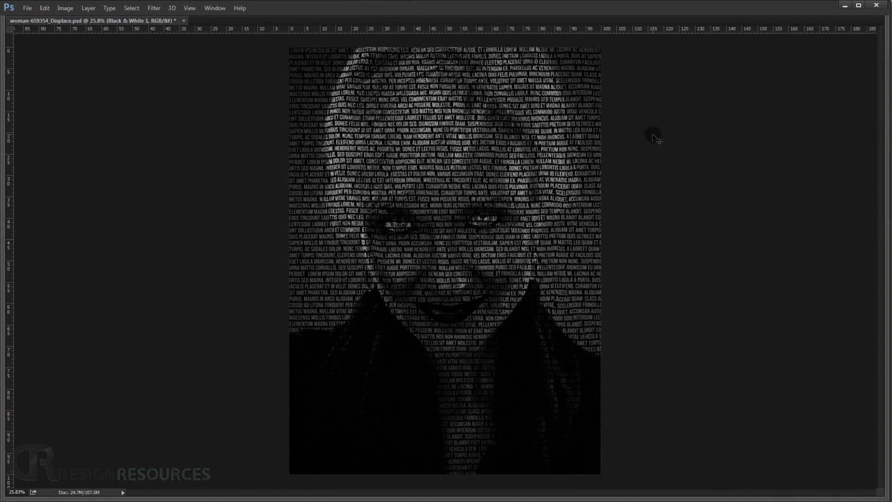
{"action": "key", "text": "ctrl+0"}
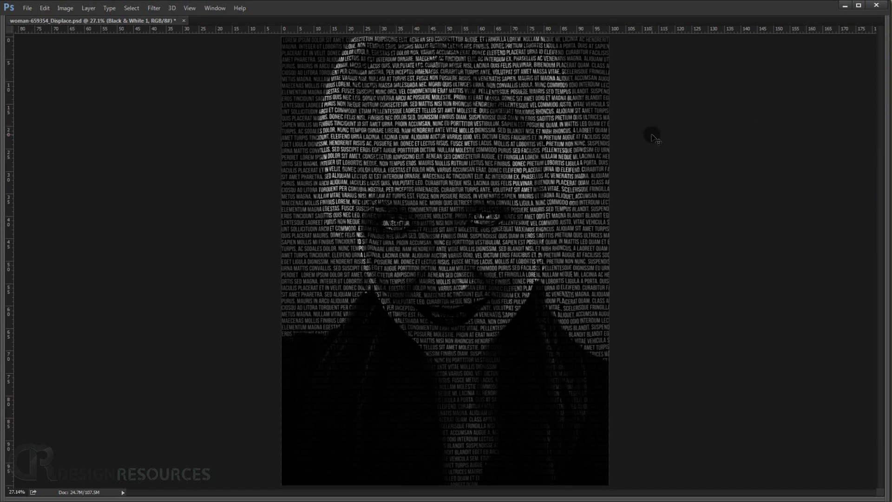